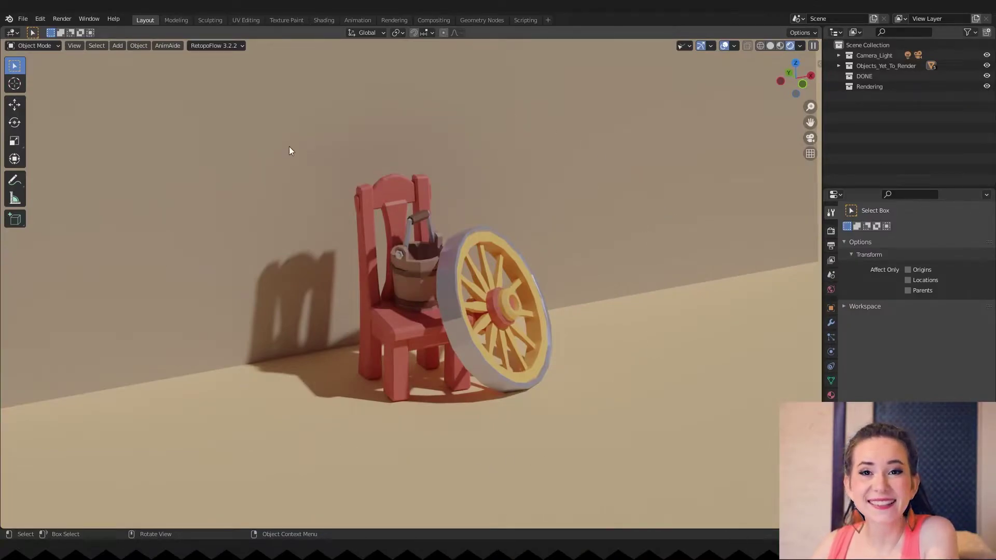
Make the render background transparent and check the output is 1621×1080 at 50%.
left_click(831, 231)
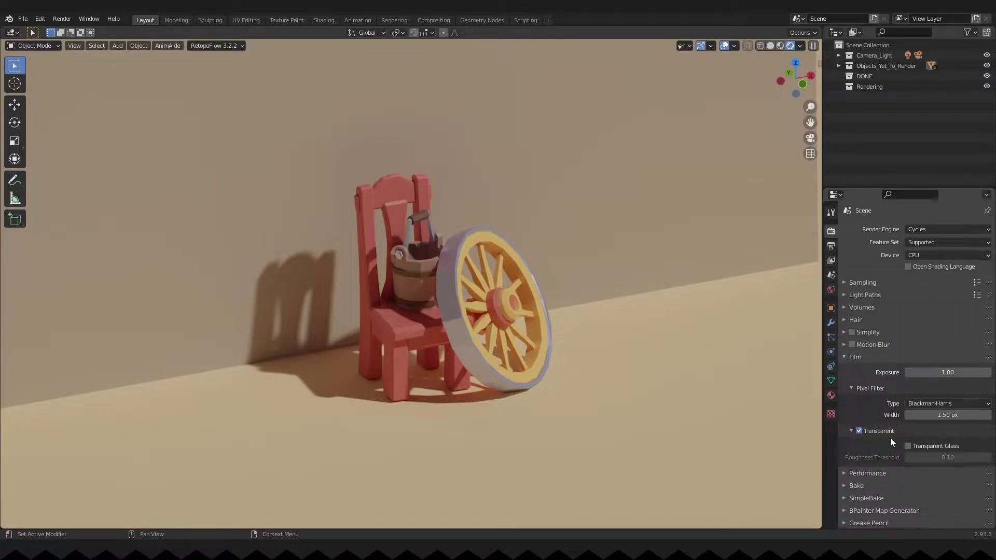
left_click(860, 431)
left_click(832, 246)
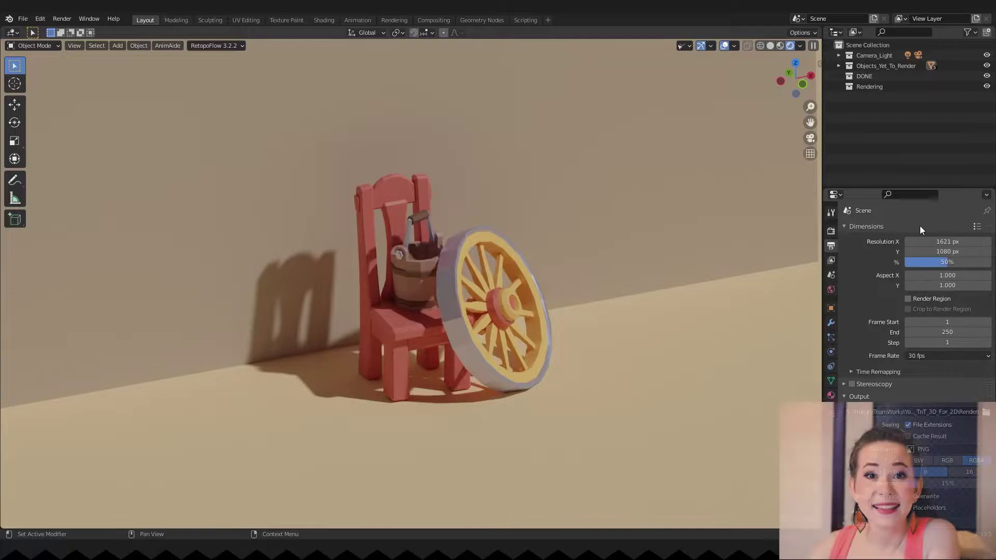
left_click(62, 20)
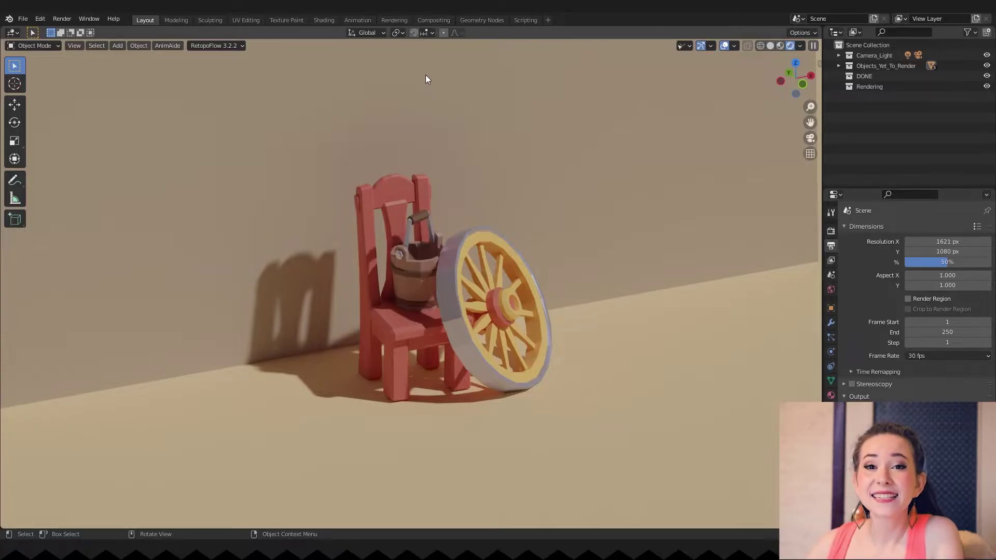
In the Compositing workspace, enable the Diffuse Color pass under the View Layer's Light passes.
left_click(433, 20)
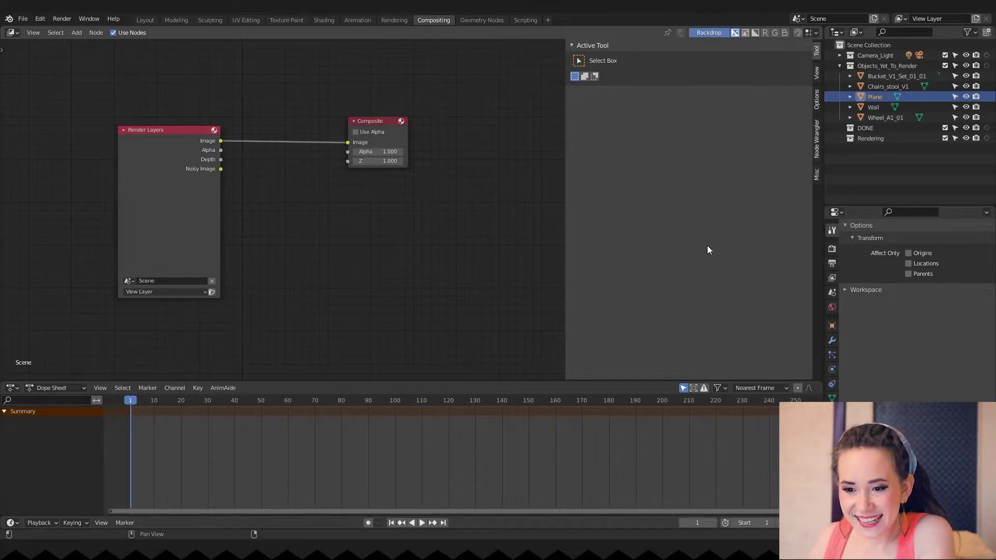
left_click(833, 278)
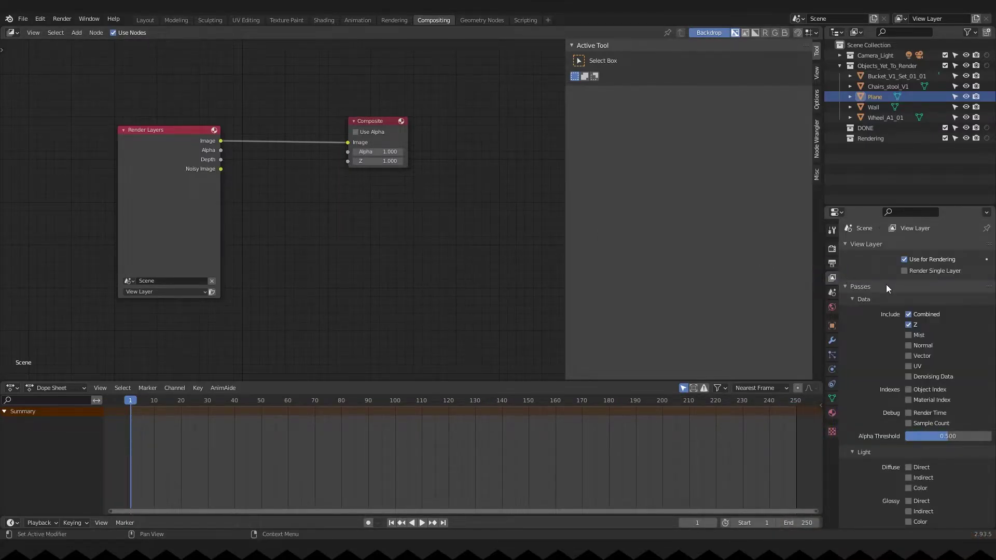
scroll(888, 378, "down", 3)
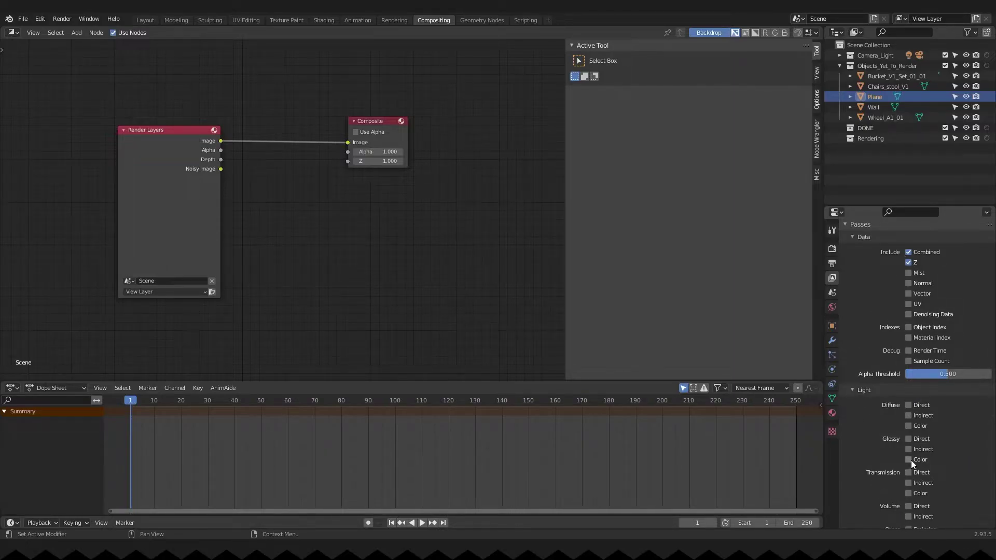
left_click(909, 426)
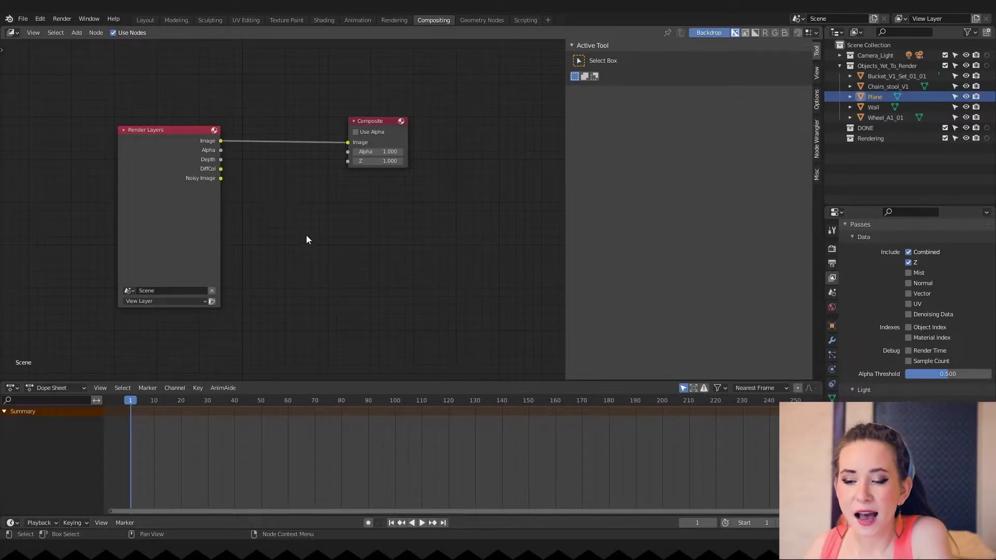
Add a File Output node below the Composite node.
key("shift+a")
mouse_move(309, 237)
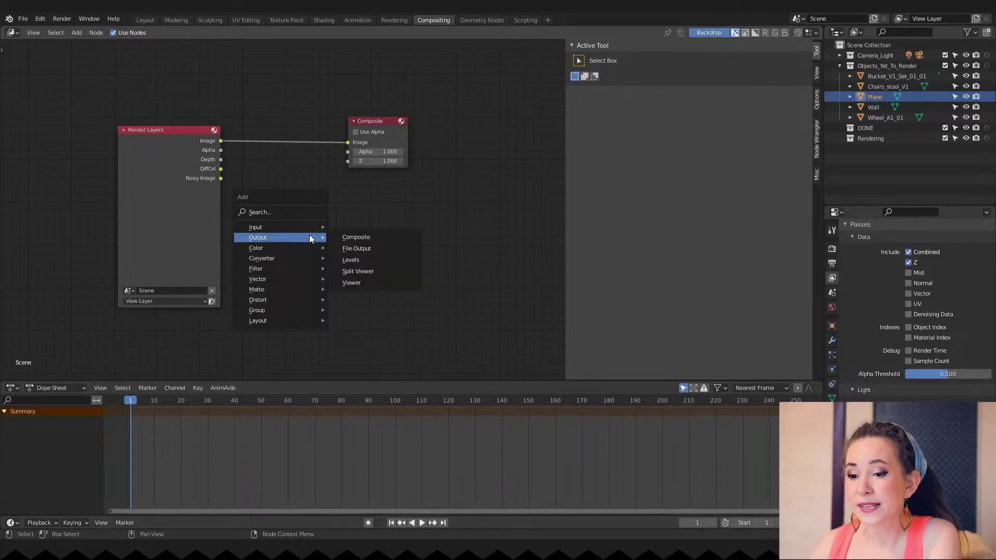
left_click(378, 248)
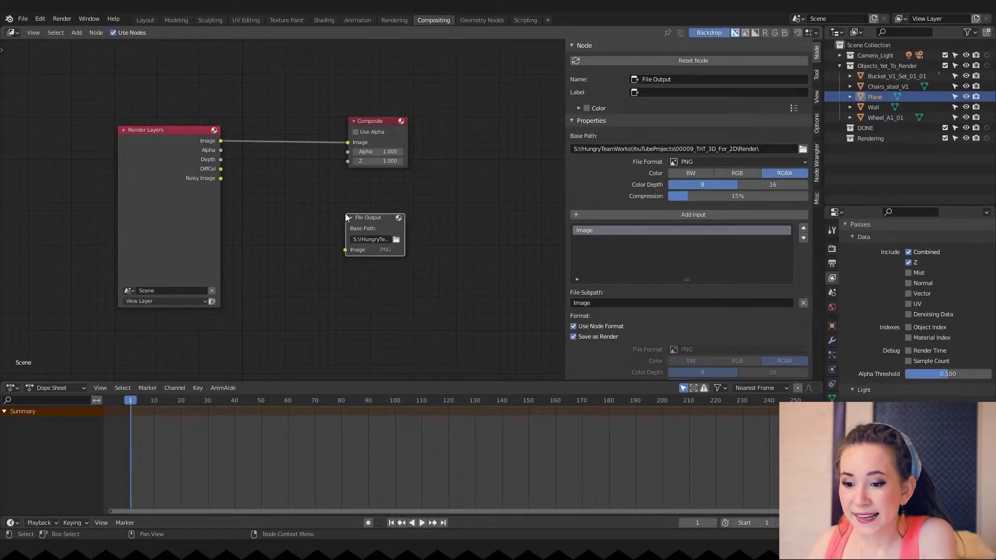
left_click(344, 213)
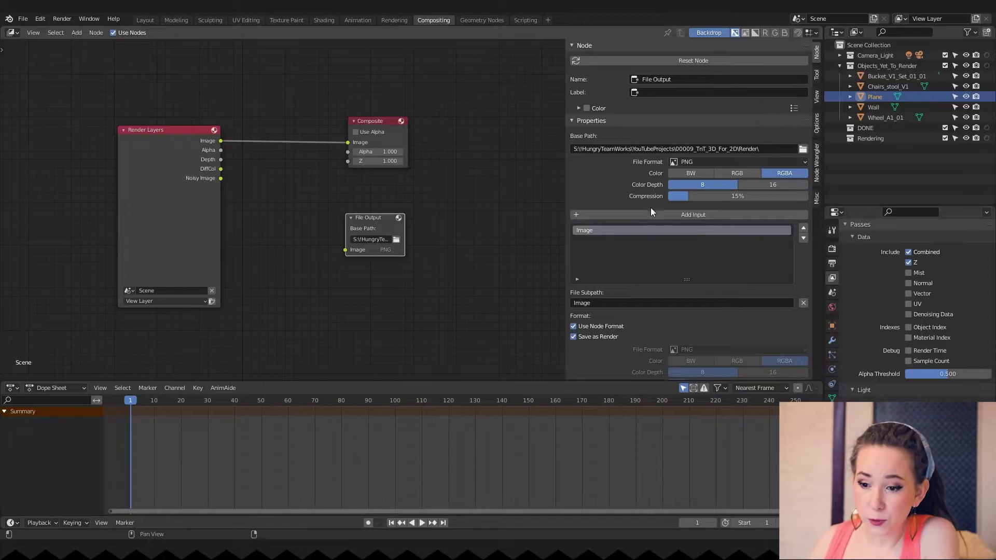
Add a Color input to the File Output, then wire Image and DiffCol into it.
left_click(699, 214)
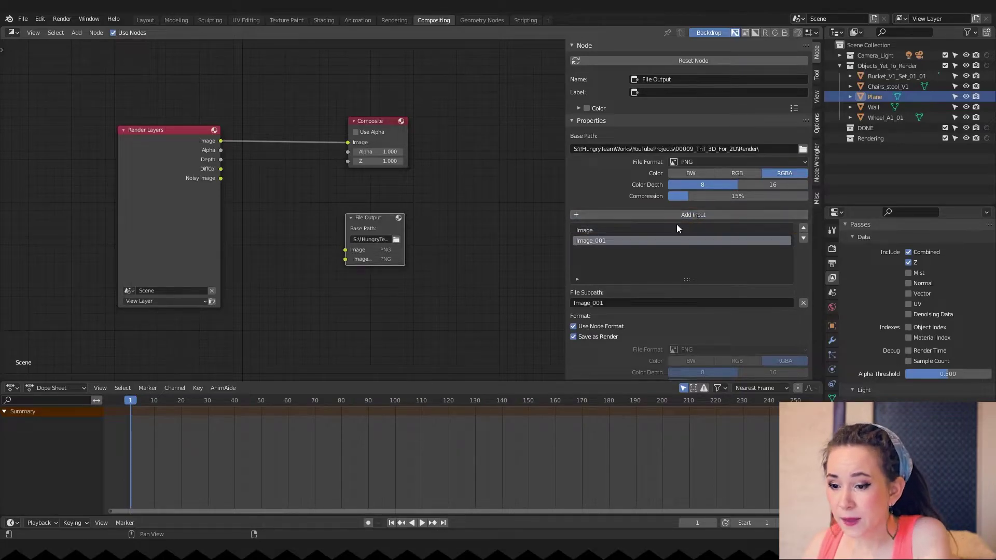
type("Color")
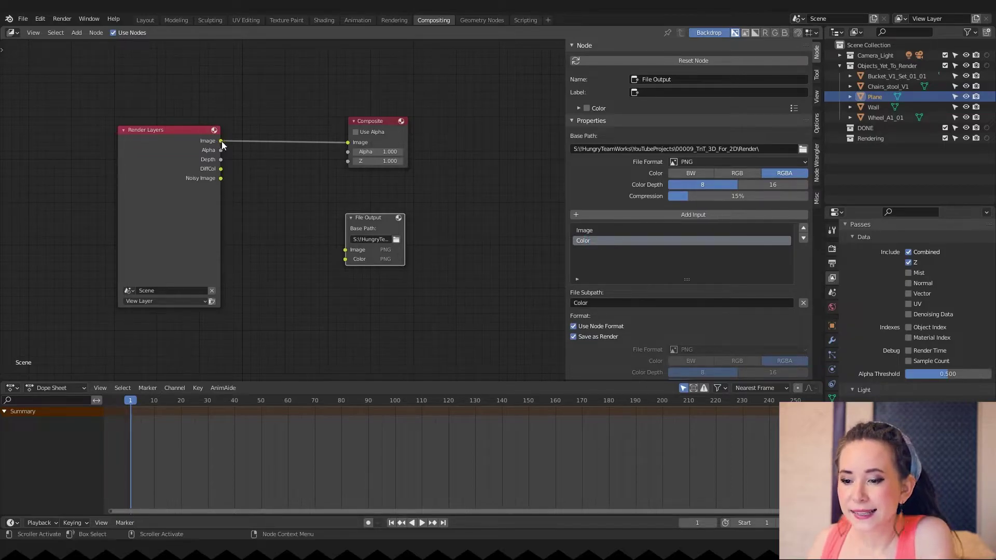
left_click_drag(221, 141, 345, 249)
left_click_drag(220, 169, 357, 267)
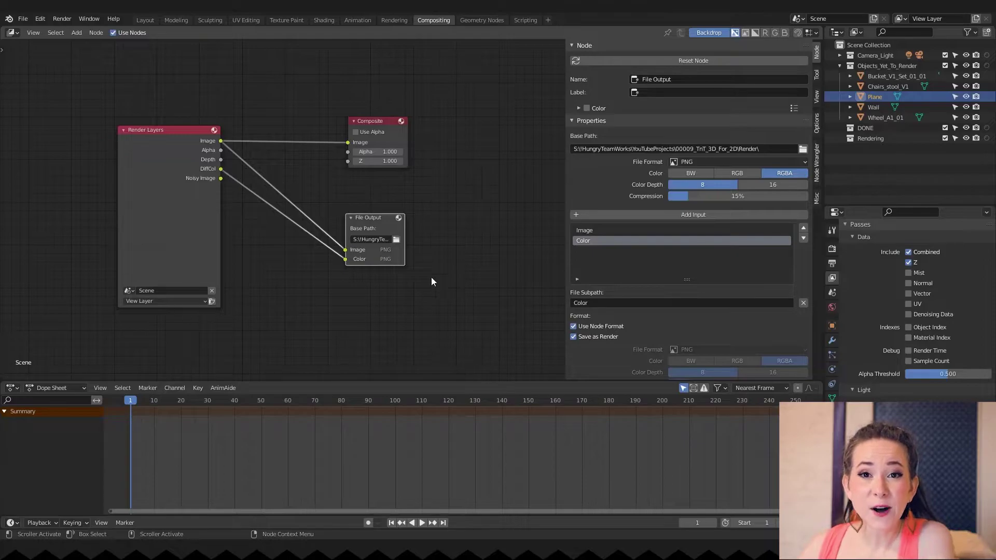
In Layout, hide the DONE collection and set Objects_Yet_To_Render as a holdout.
left_click(142, 19)
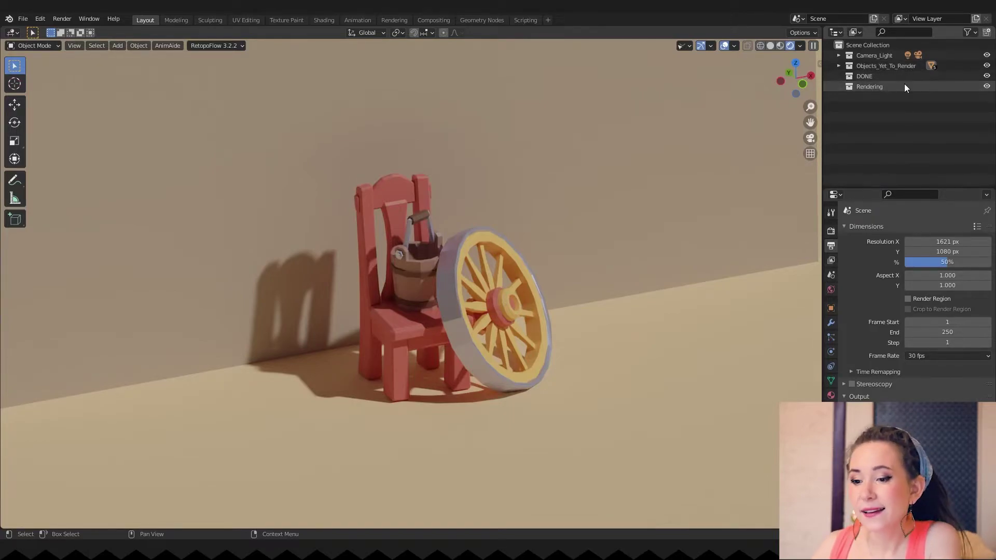
left_click(969, 32)
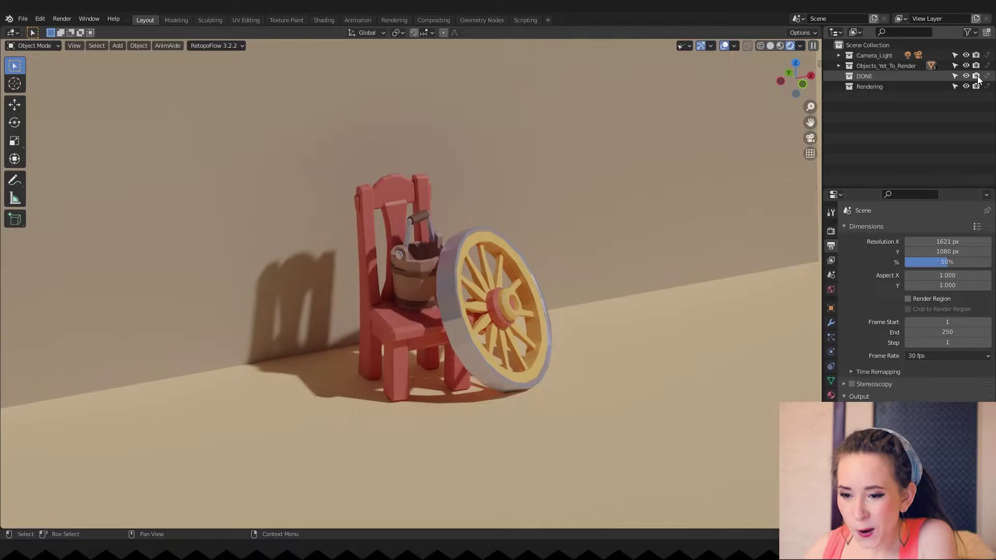
left_click(967, 76)
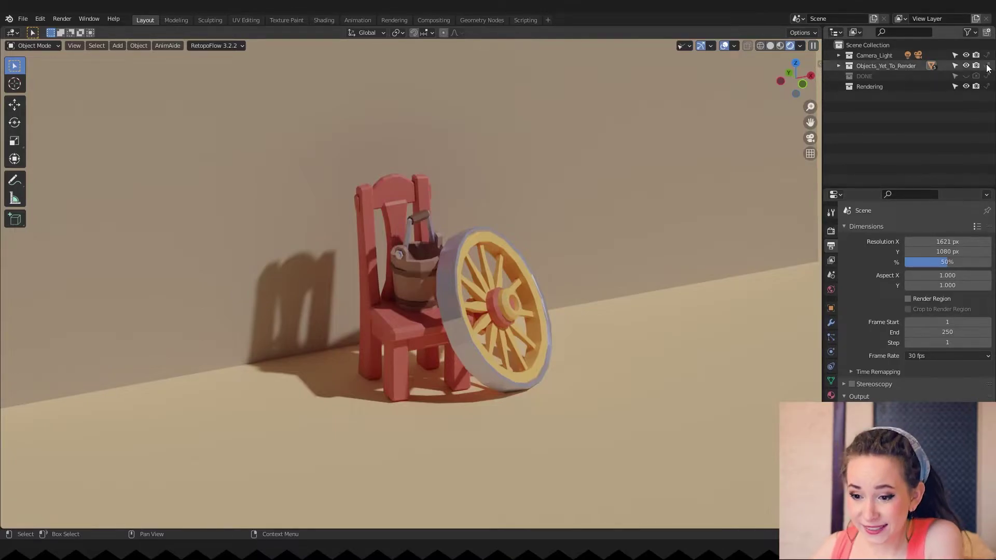
left_click(988, 66)
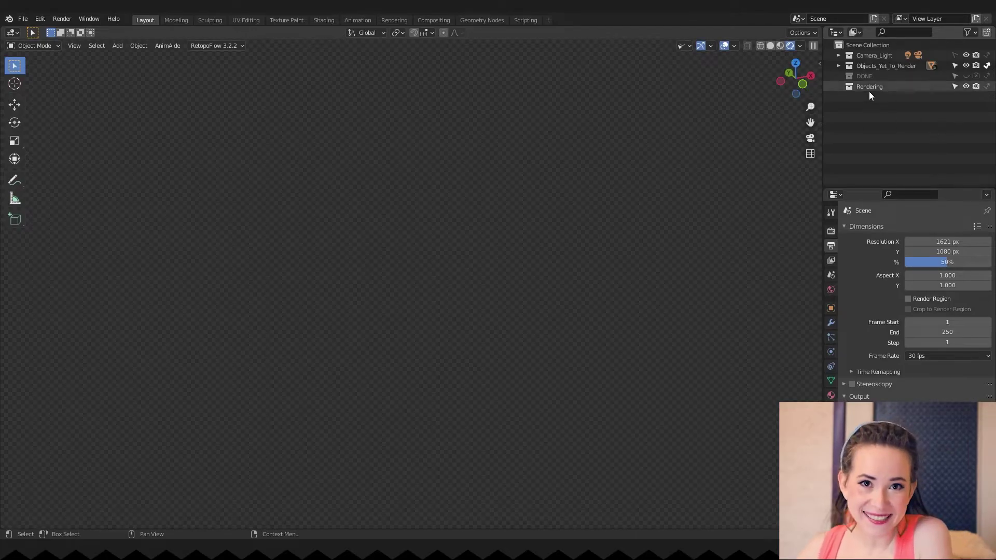
Move the wheel into a new Rendering collection.
left_click(771, 45)
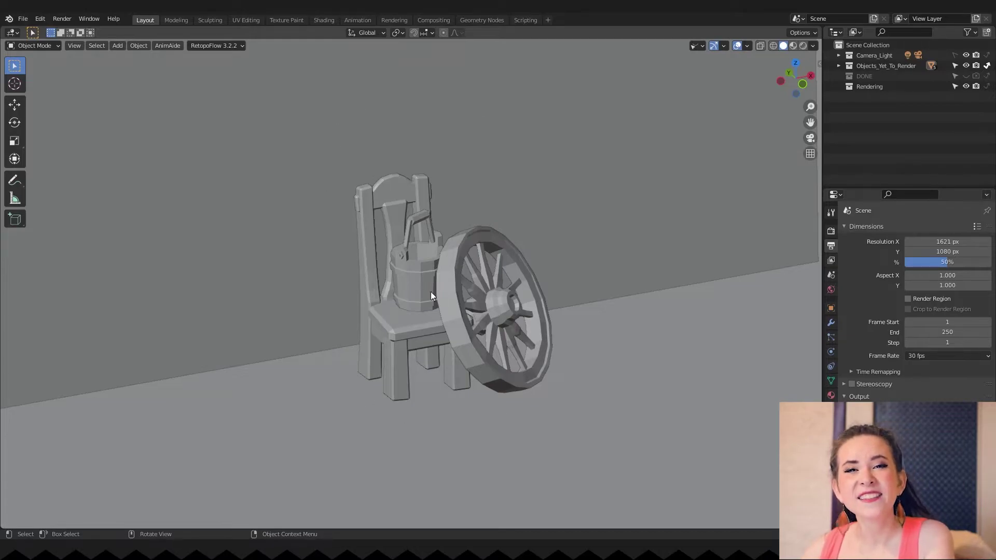
left_click(463, 251)
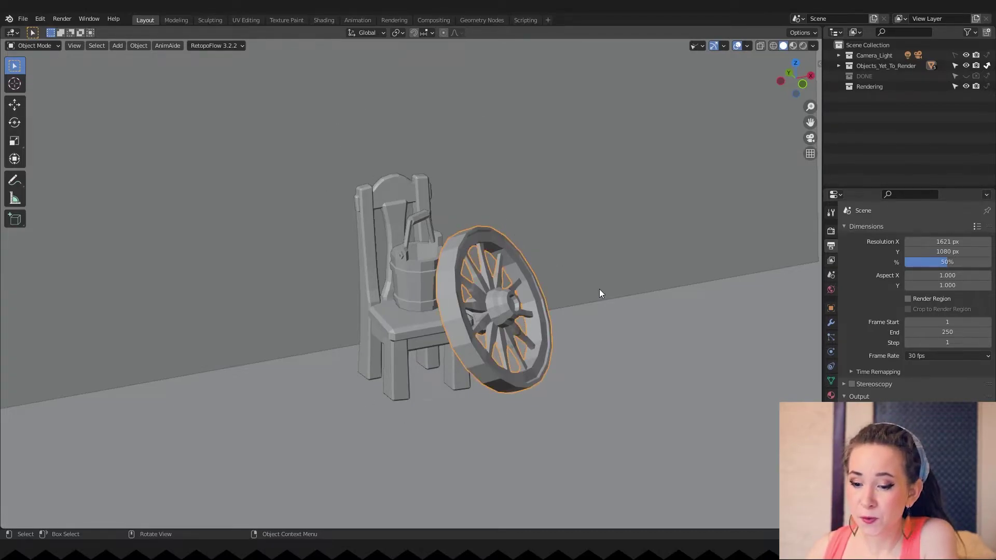
key("m")
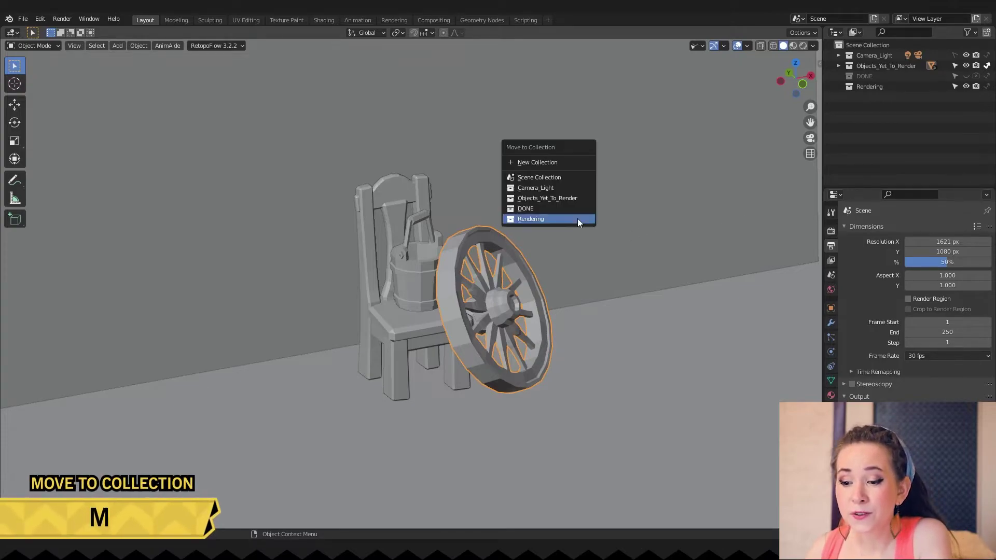
left_click(551, 219)
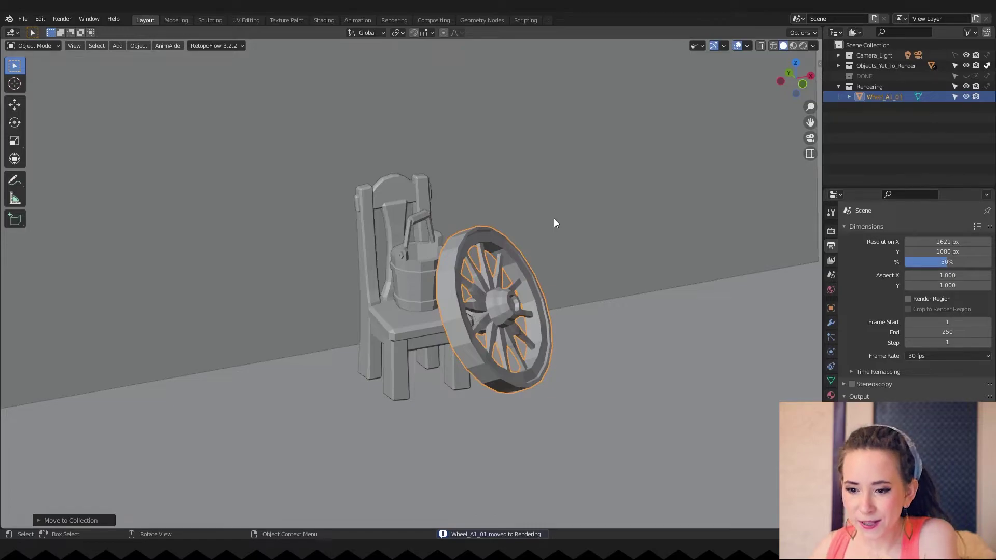
Switch to rendered shading and render the wheel as an image.
left_click(803, 46)
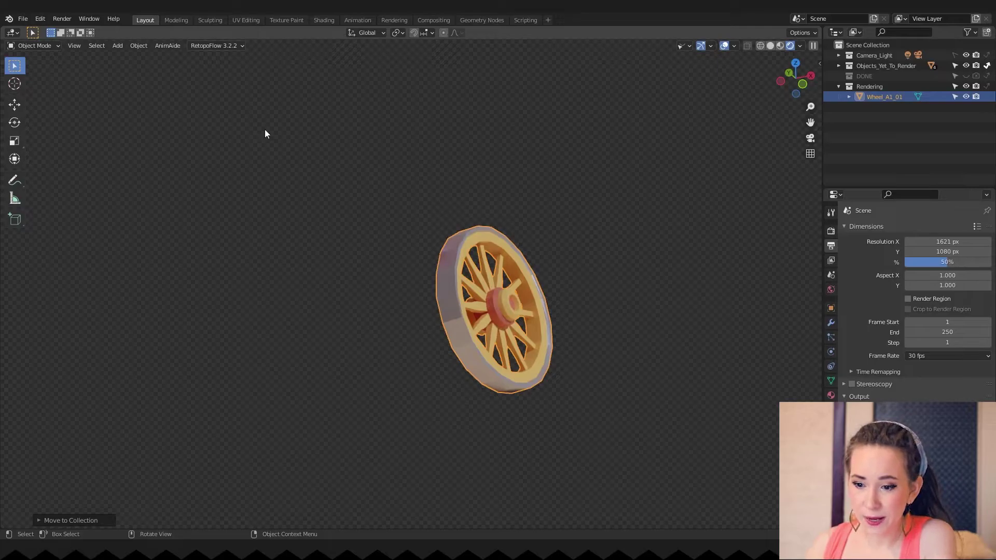
left_click(62, 19)
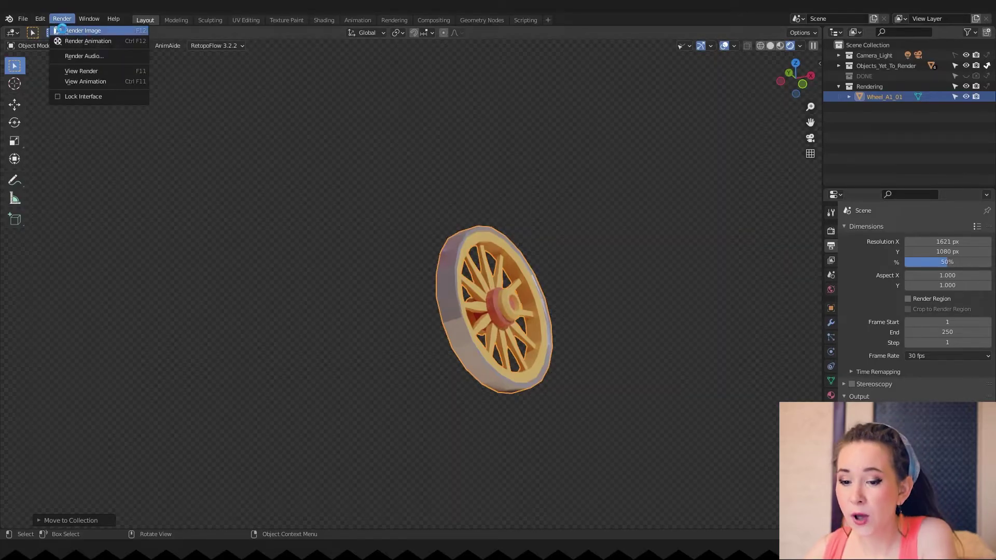
left_click(61, 30)
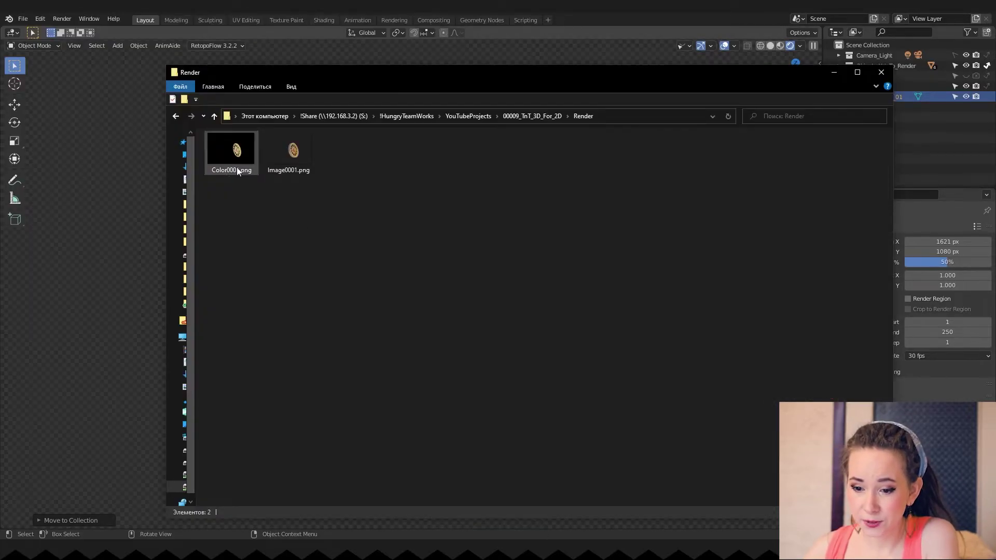
Rename the saved render files to Wheel_ID.png and Wheel.png.
key("F2")
type("W")
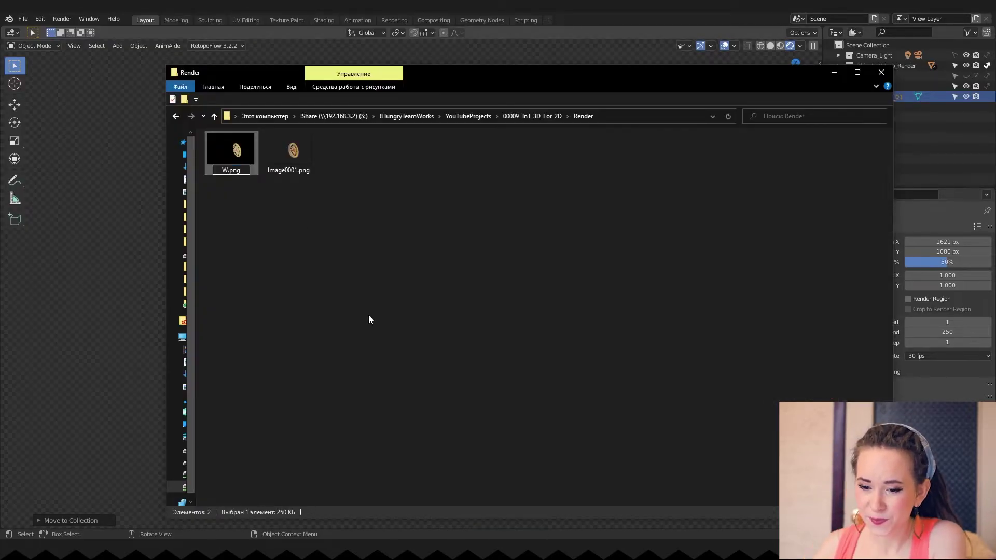
type("heel_ID")
key("Return")
key("Left")
key("F2")
type("Wheel")
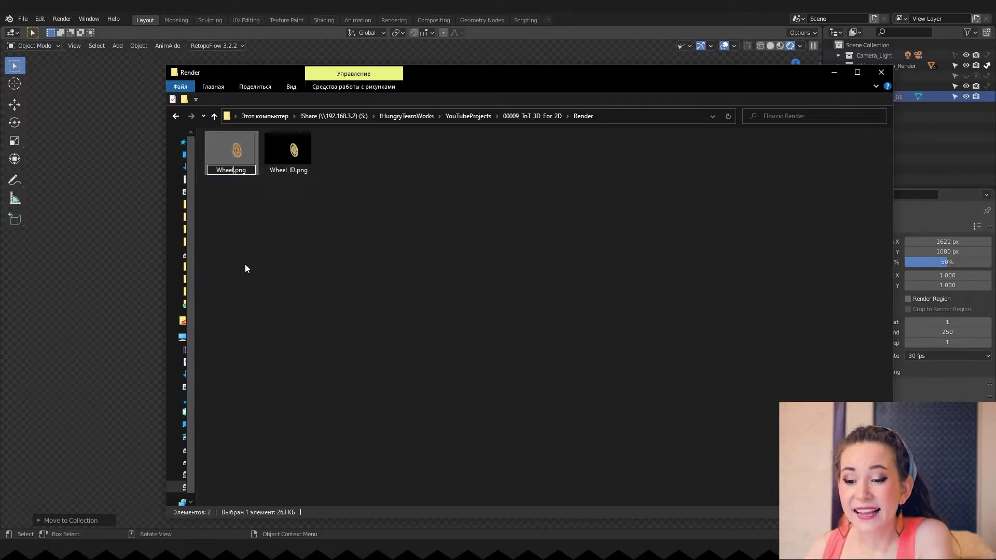
left_click(276, 253)
left_click(881, 72)
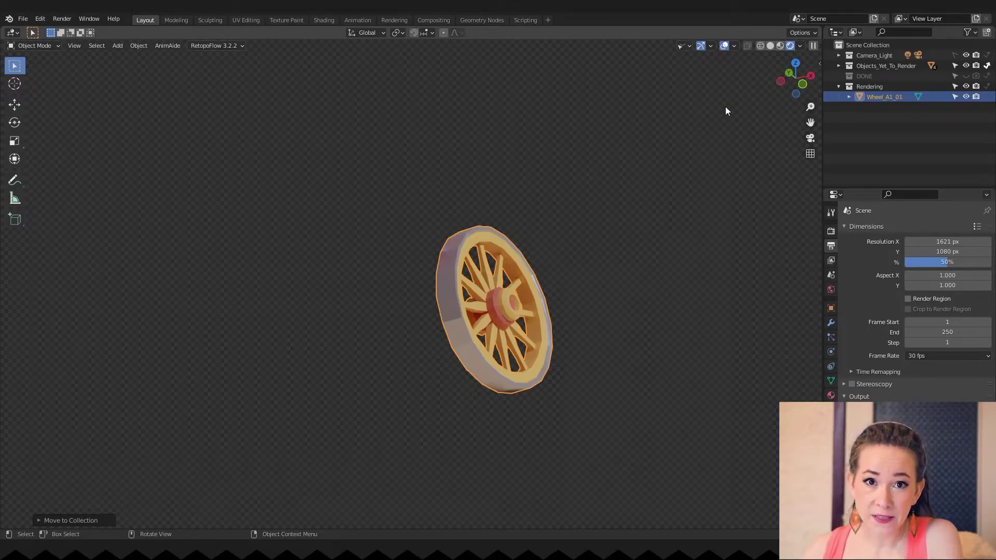
Turn off holdout on Objects_Yet_To_Render and hide Wheel_A1_01.
left_click(988, 66)
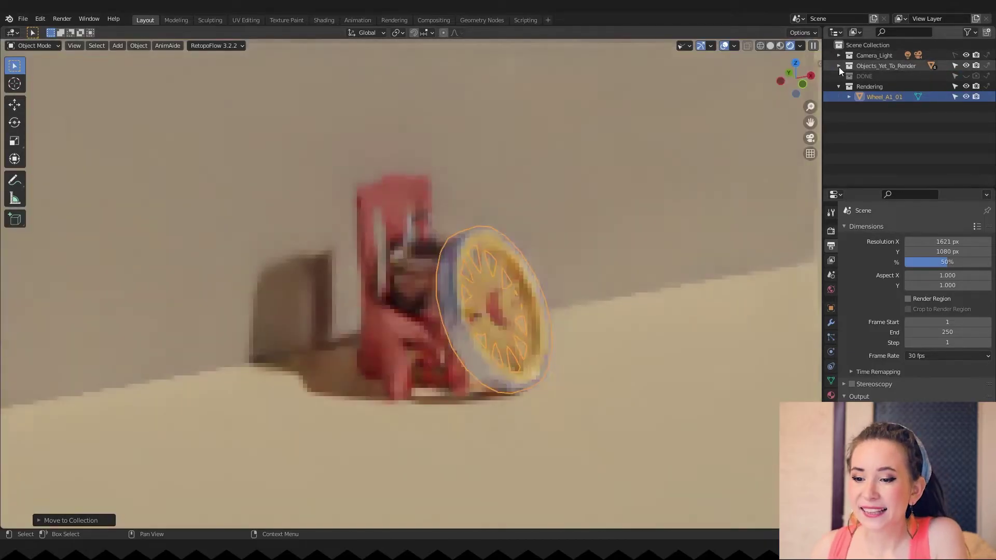
left_click(967, 97)
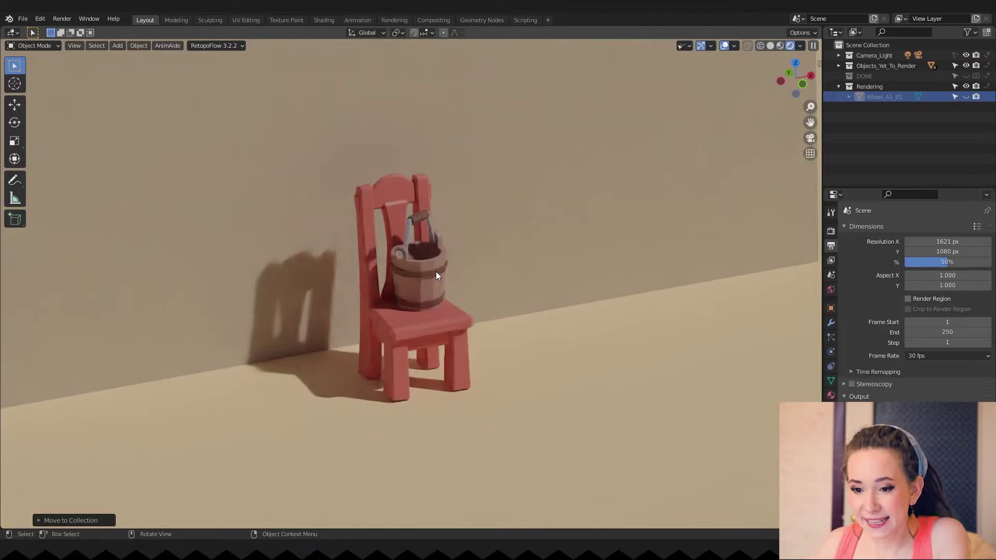
Make every selected object a shadow catcher using Copy to Selected.
key("a")
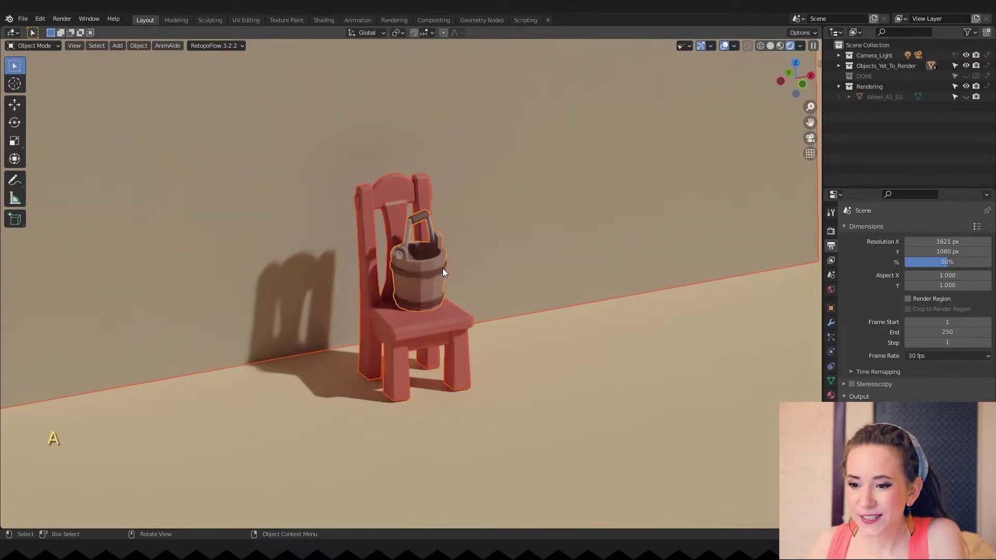
left_click(831, 308)
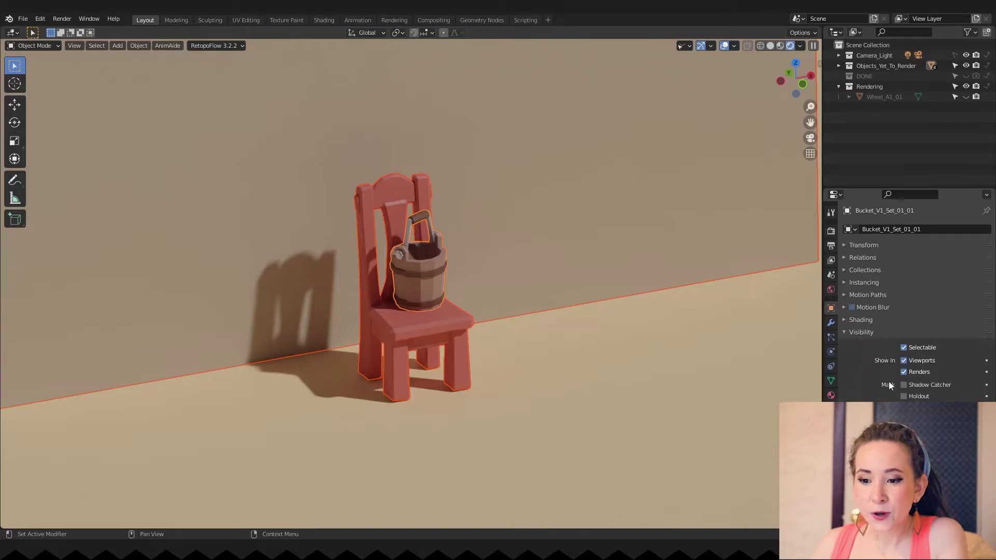
left_click(905, 386)
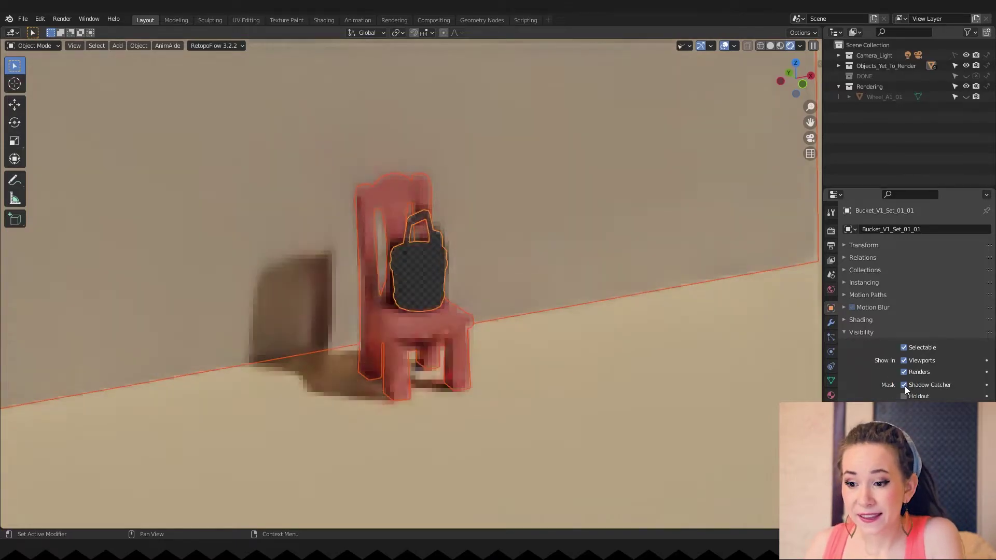
right_click(916, 383)
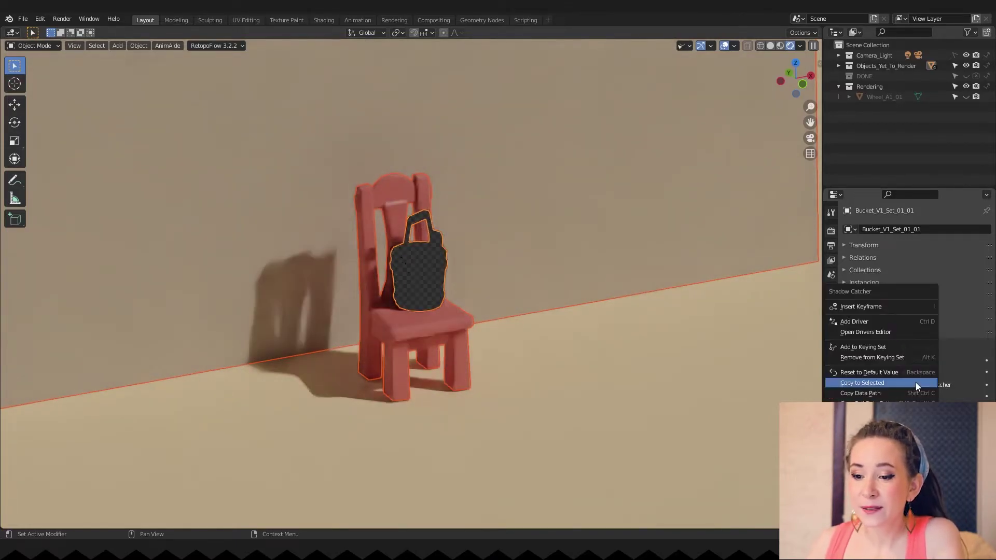
left_click(889, 383)
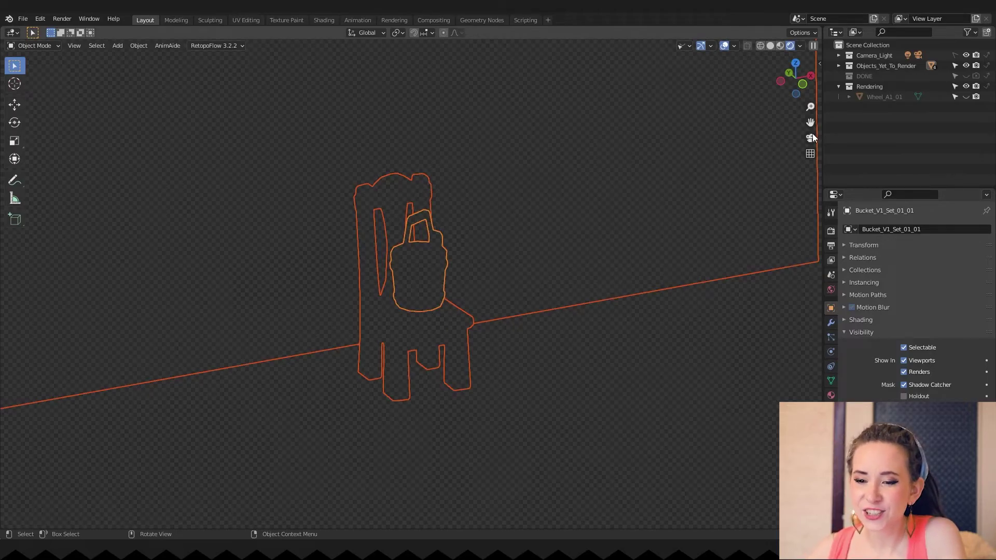
Unhide the wheel and set the Rendering collection as a holdout.
left_click(966, 96)
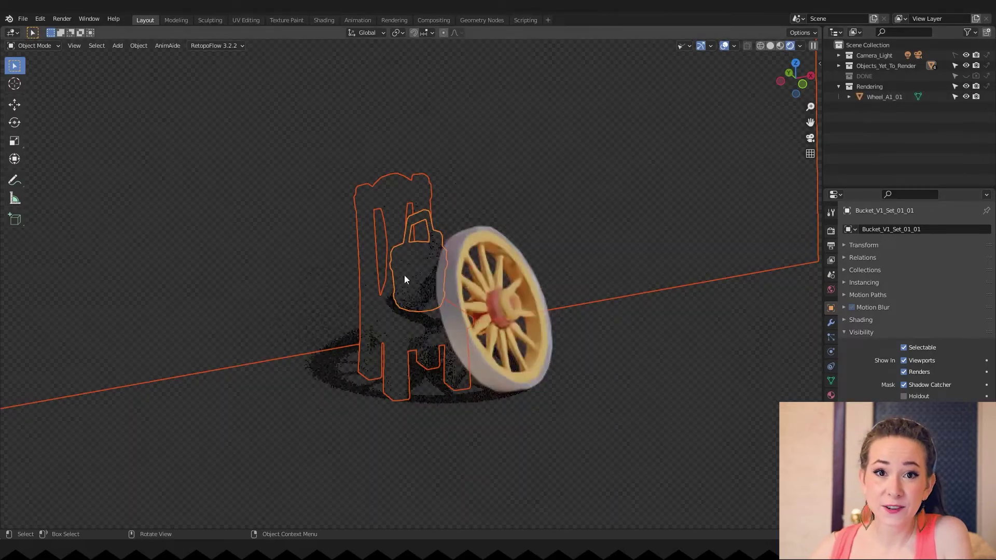
left_click(658, 309)
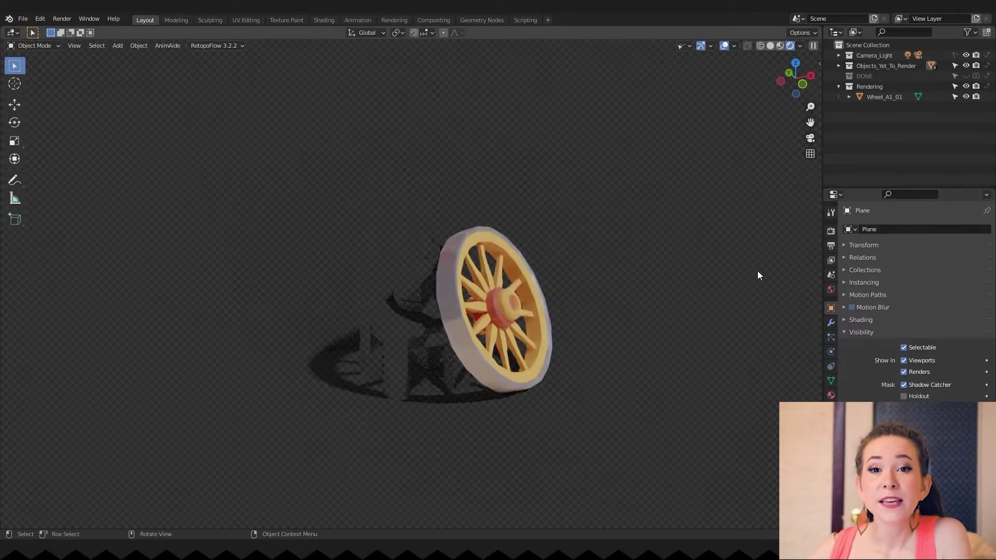
left_click(987, 86)
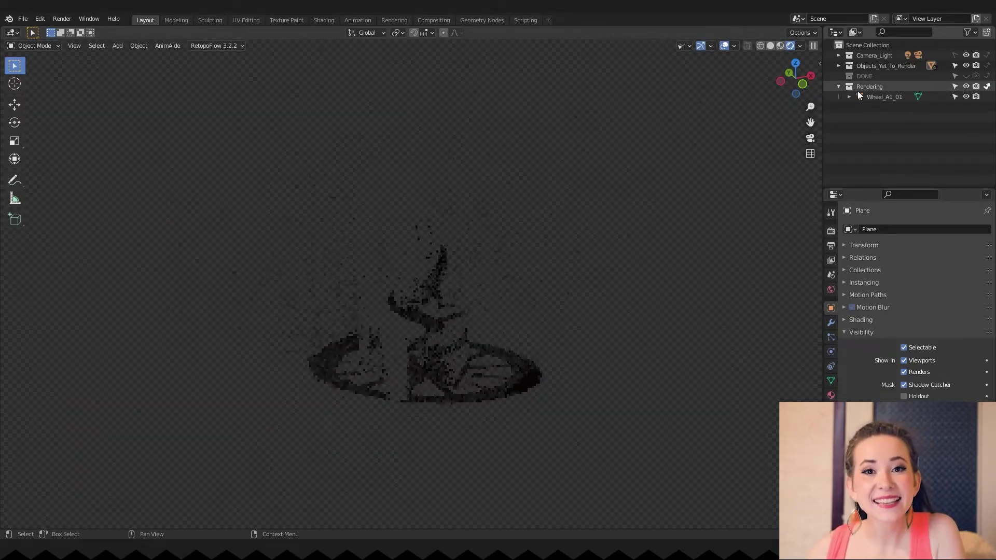
left_click(839, 87)
Render the shadow-only image and save it as Wheel_Shadow.png.
left_click(62, 18)
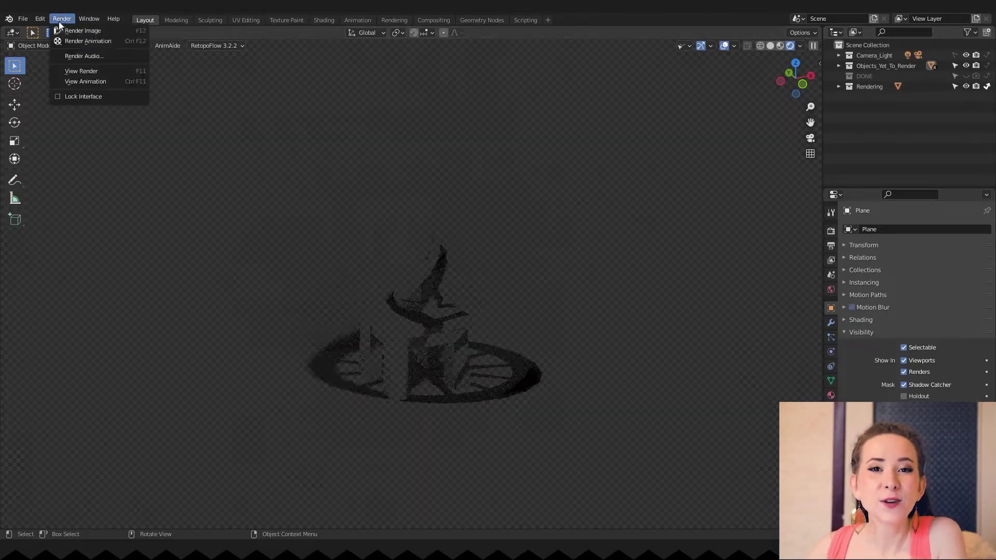
left_click(58, 29)
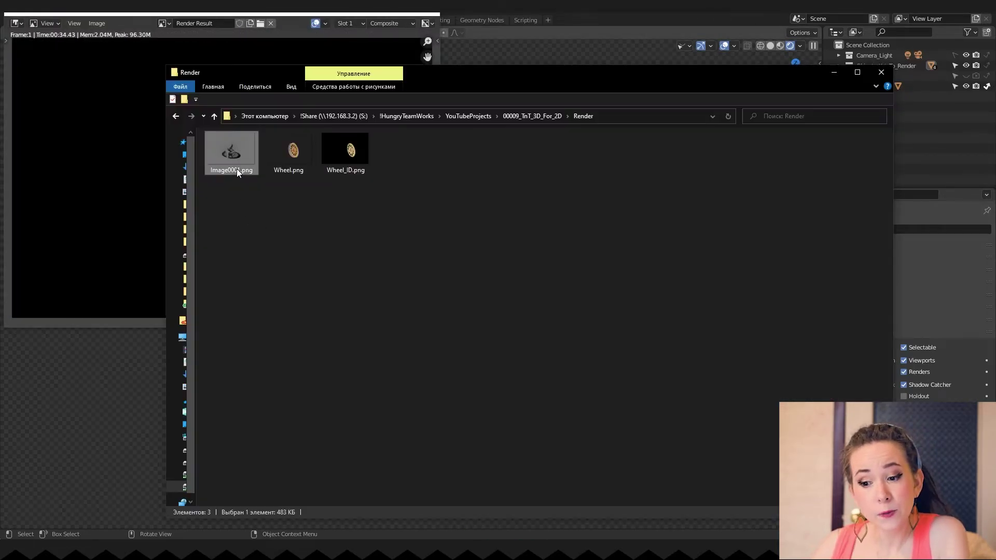
key("F2")
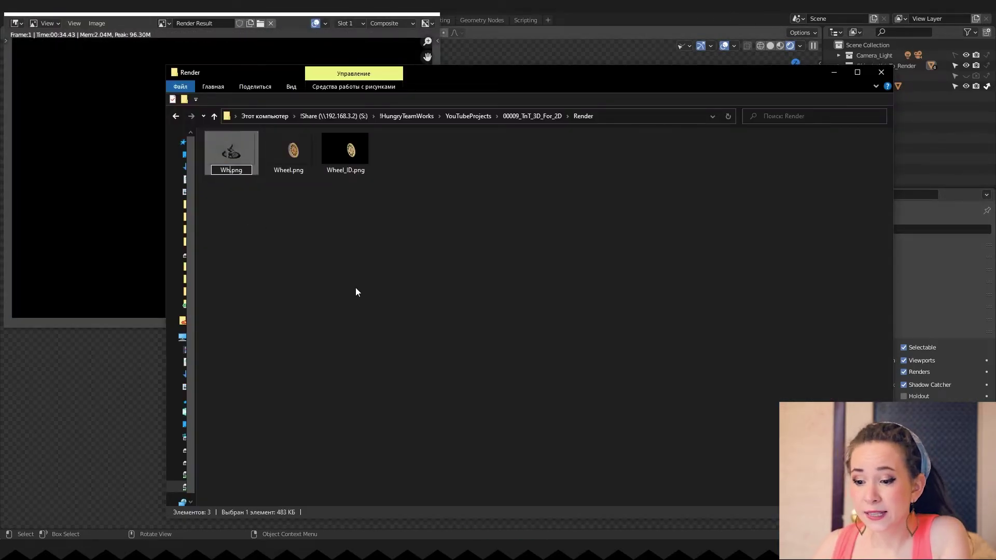
type("Wheel_Shadow")
key("Return")
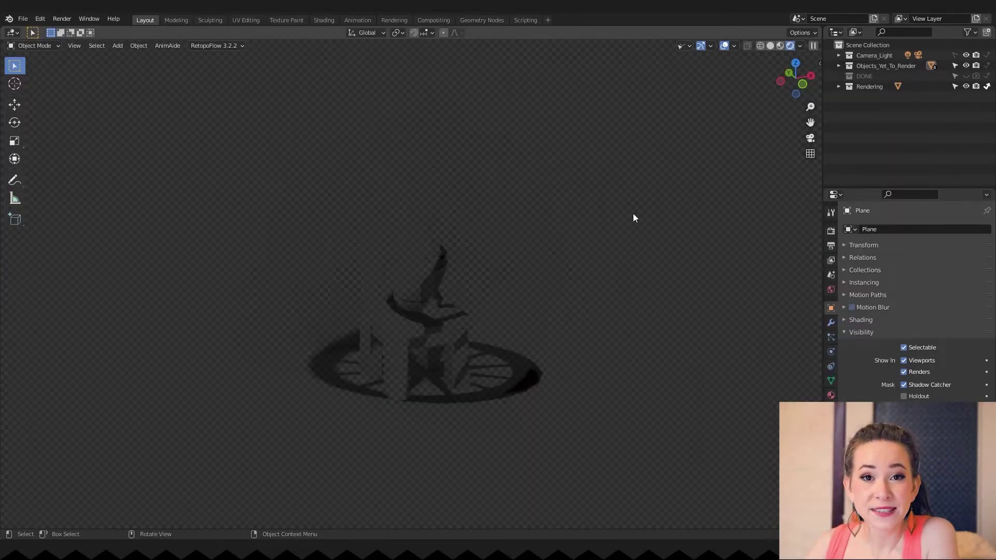
Turn Shadow Catcher off on all objects using Copy to Selected.
key("a")
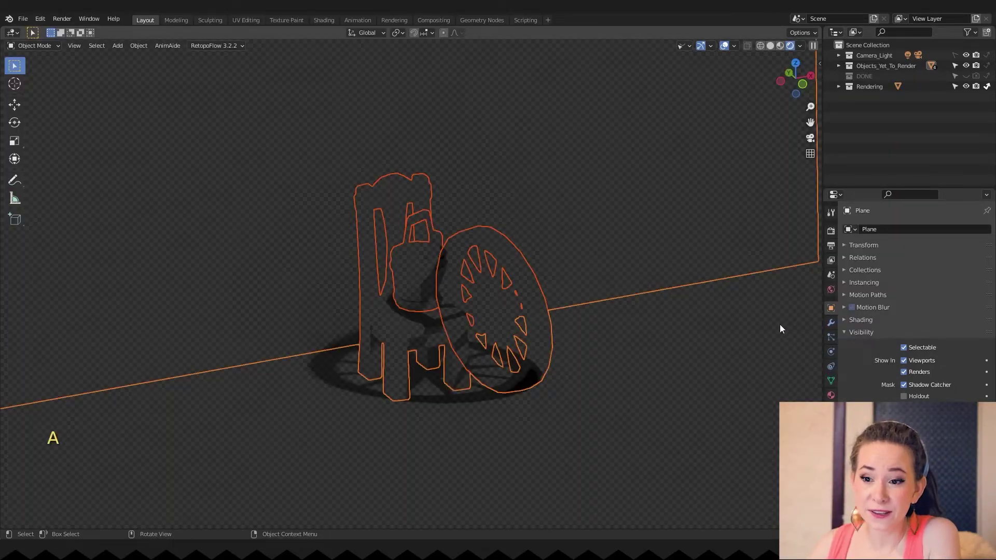
left_click(904, 387)
right_click(904, 388)
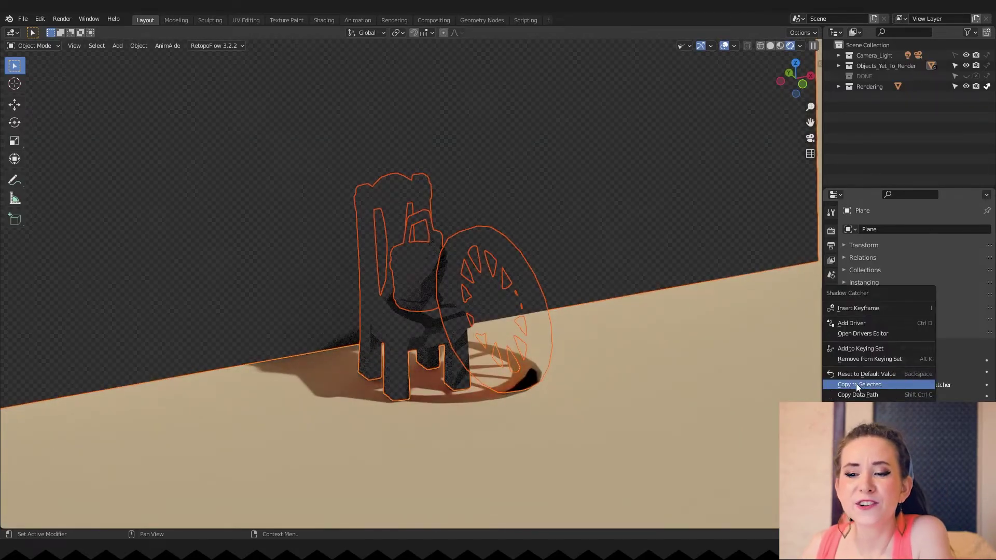
left_click(889, 383)
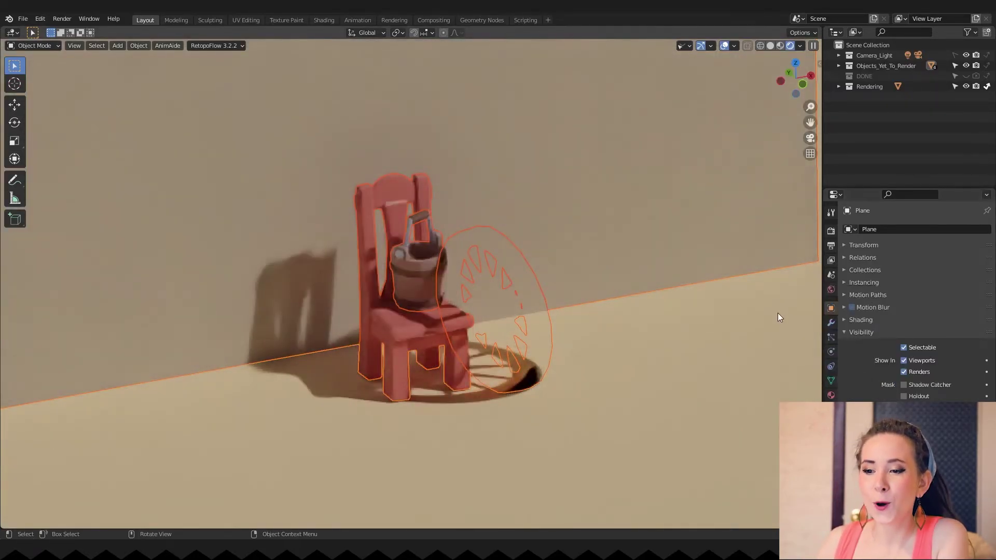
Expand the Rendering collection, undo the last change, and make Wheel_A1_01 active.
left_click(839, 86)
key("ctrl+z")
left_click(870, 97)
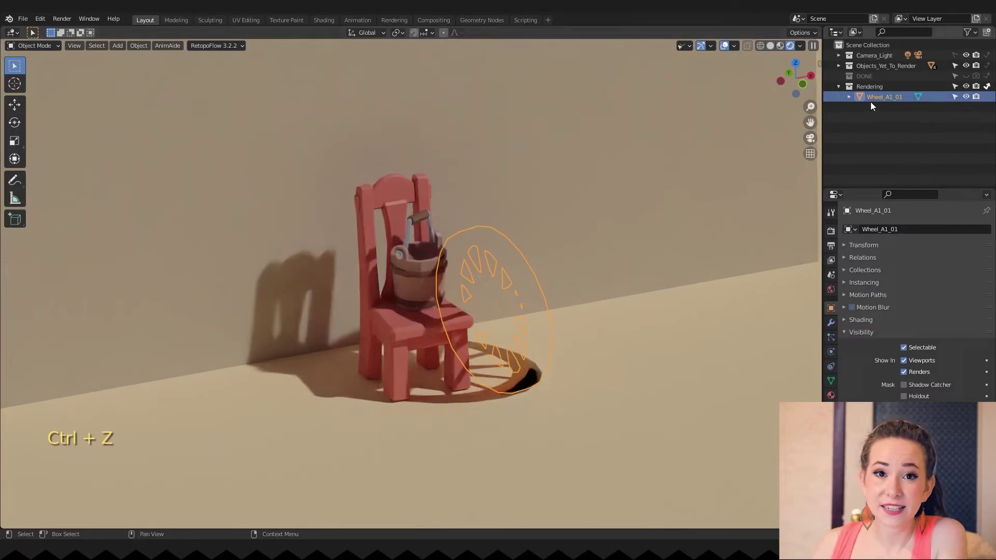
Move Wheel_A1_01 into the DONE collection, collapse it, and review the Render folder.
left_click_drag(872, 97, 882, 75)
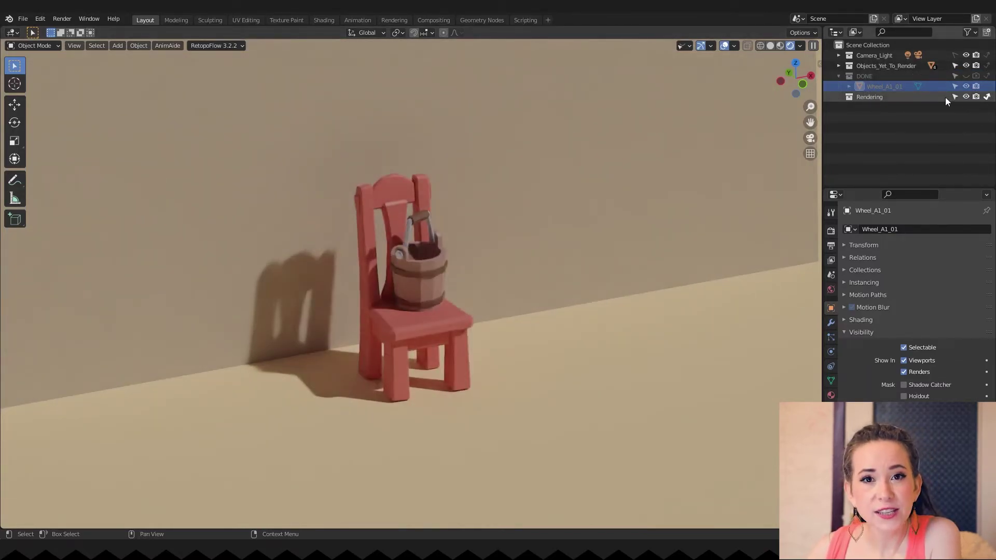
left_click(839, 76)
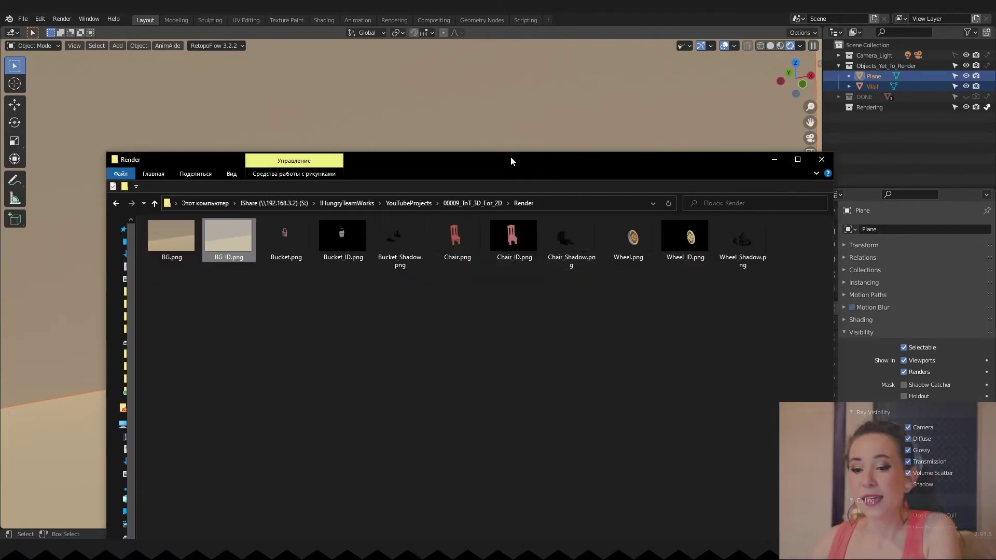
left_click_drag(512, 160, 467, 70)
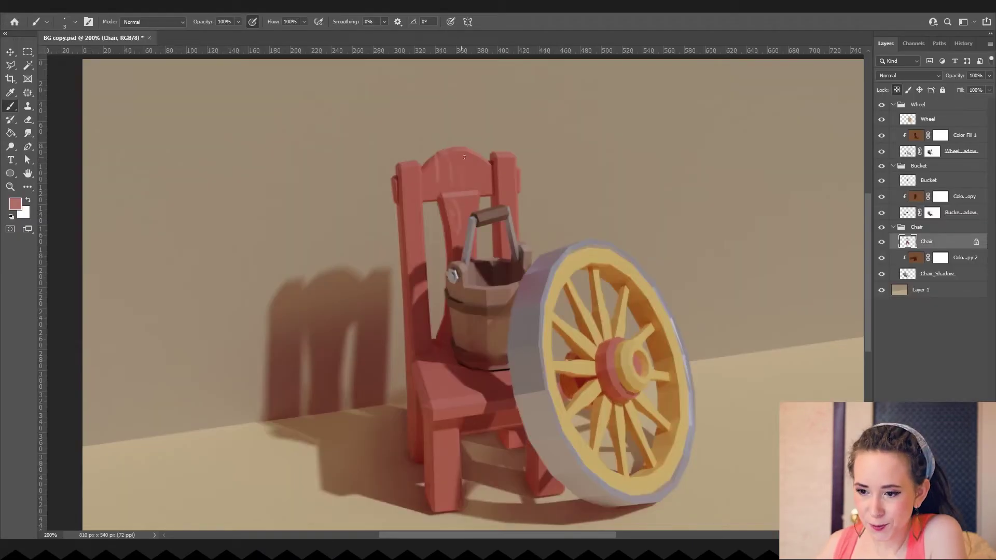
left_click(452, 208, "alt")
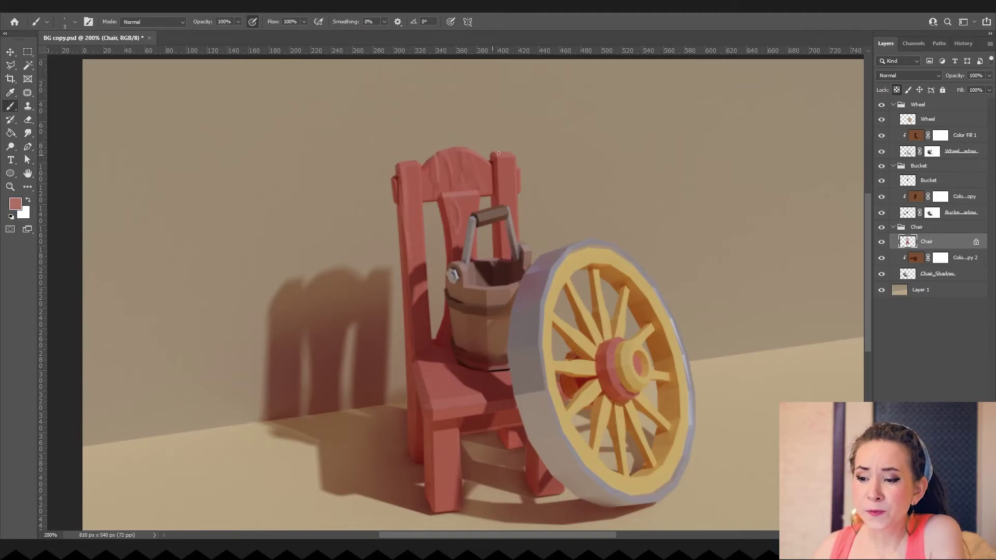
Sample the wall colour, swap colours, and move between the Bucket, wheel shadow and Wheel layers.
left_click(172, 228, "alt")
key("x")
left_click(471, 232, "ctrl")
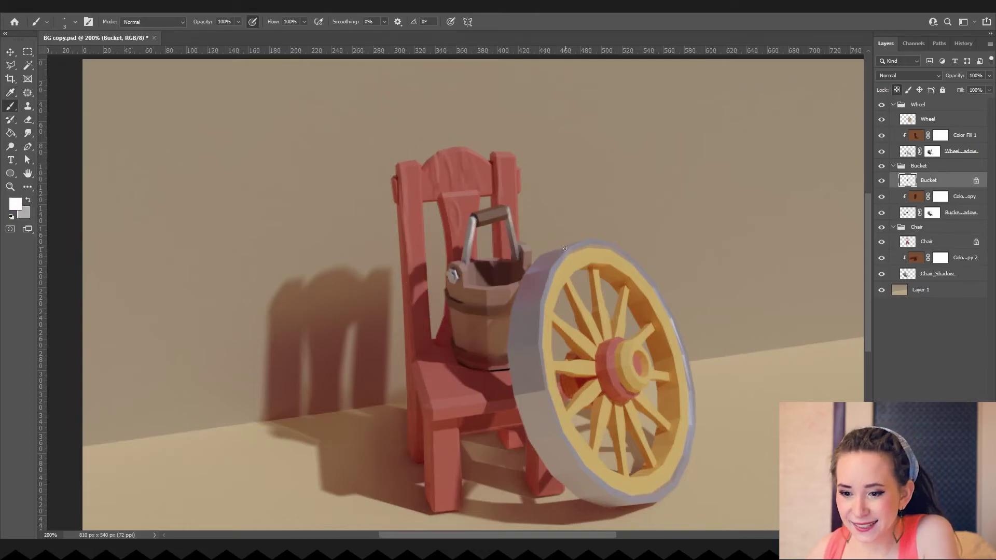
left_click(565, 249, "ctrl")
left_click(565, 249, "ctrl")
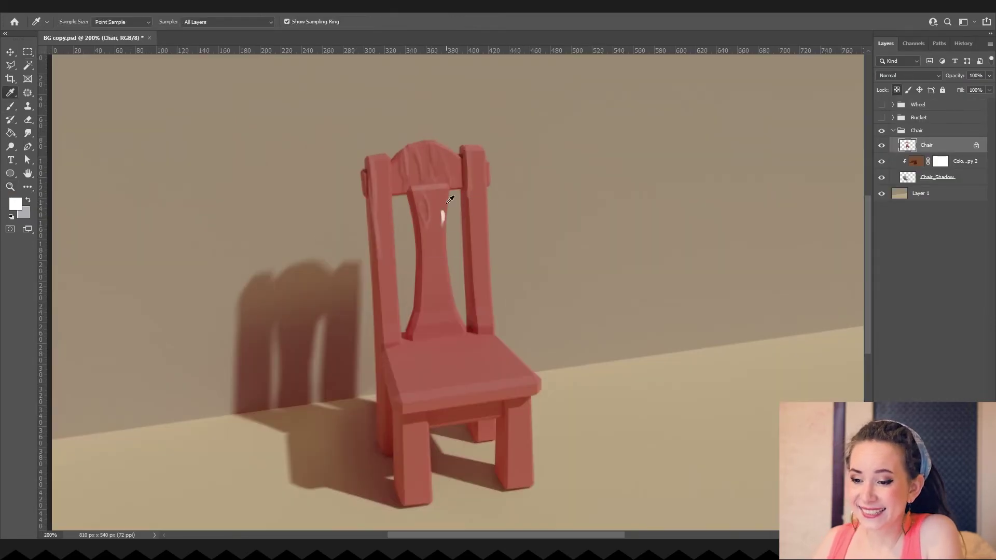
Sample the chair's red and the leg's lighter red, then zoom out.
left_click(480, 379, "alt")
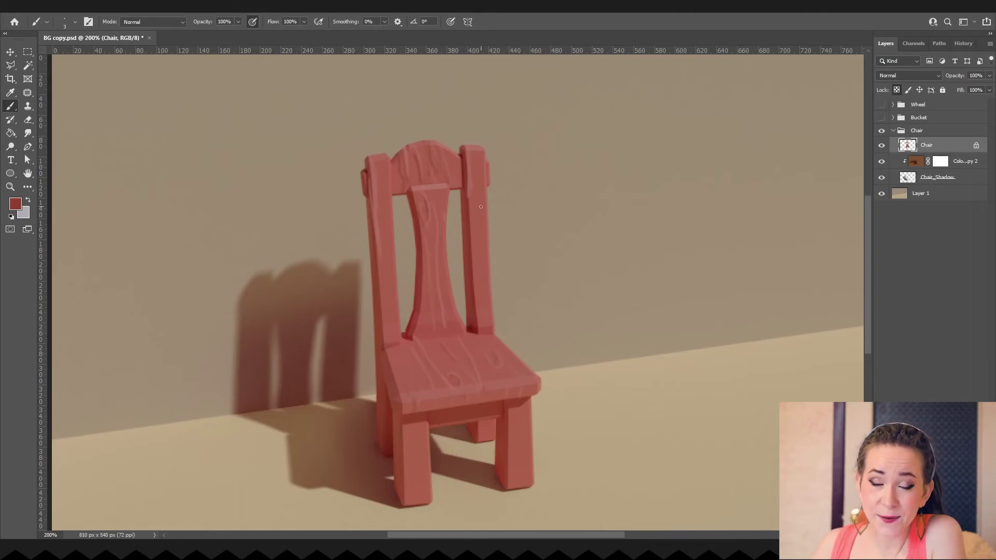
left_click(514, 425, "alt")
scroll(458, 346, "down", 3, "alt")
key("z")
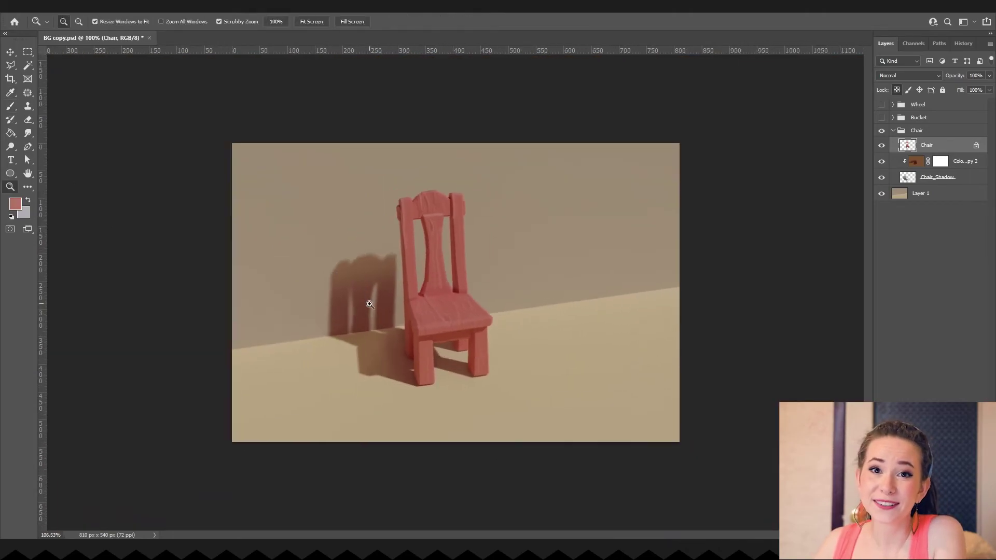